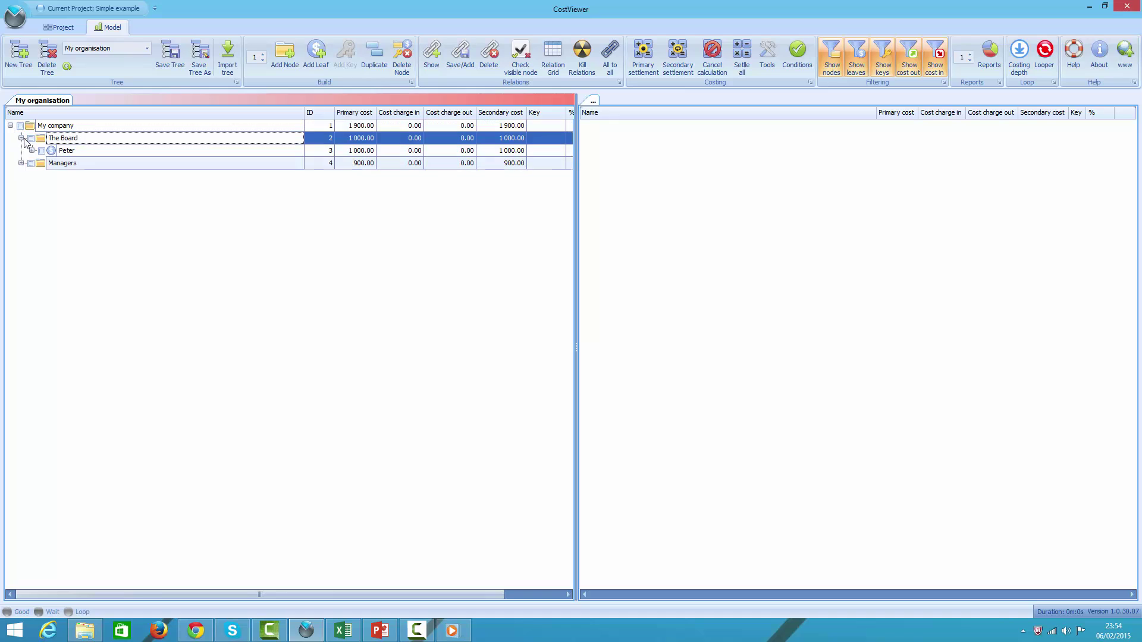
- Expand the Managers node and load the Brands tree into the empty pane, expanded to its individual brands
click(21, 163)
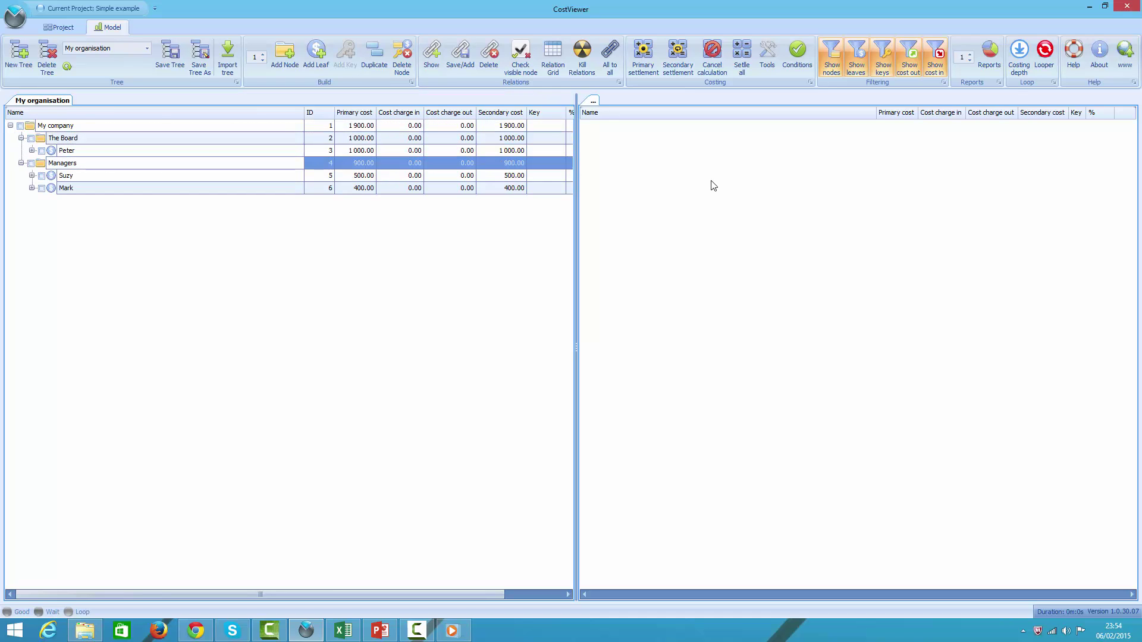
click(98, 48)
click(95, 72)
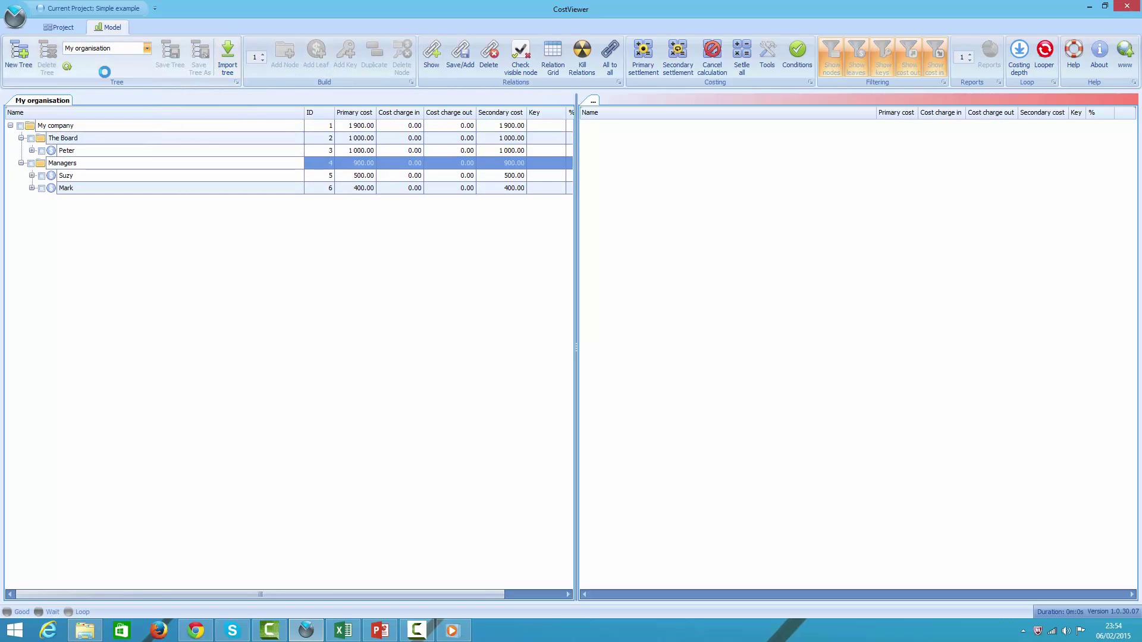
click(586, 126)
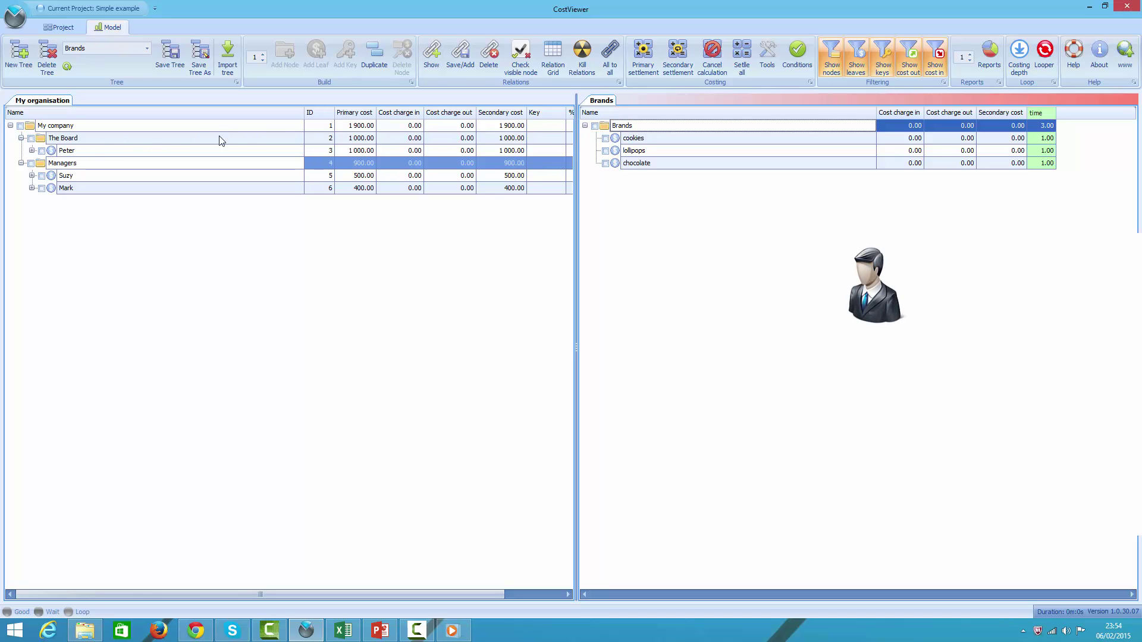
- Narrow the organisation tree's Name column and expand the board member and both managers to examine their keys and allocation percentages
click(306, 118)
drag(306, 118, 139, 123)
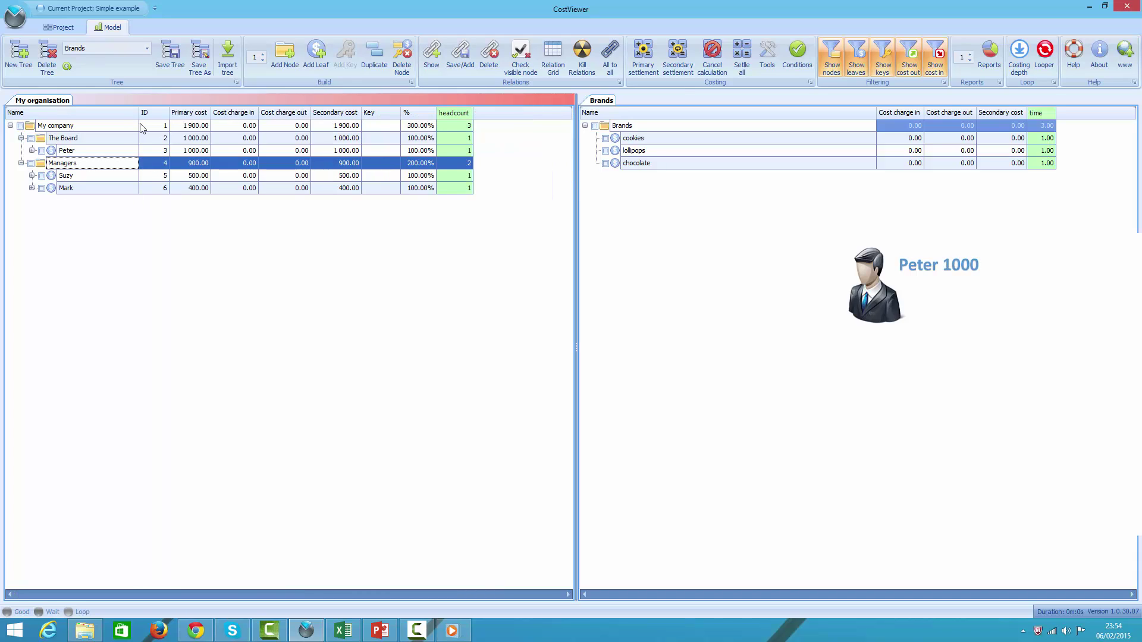
click(33, 151)
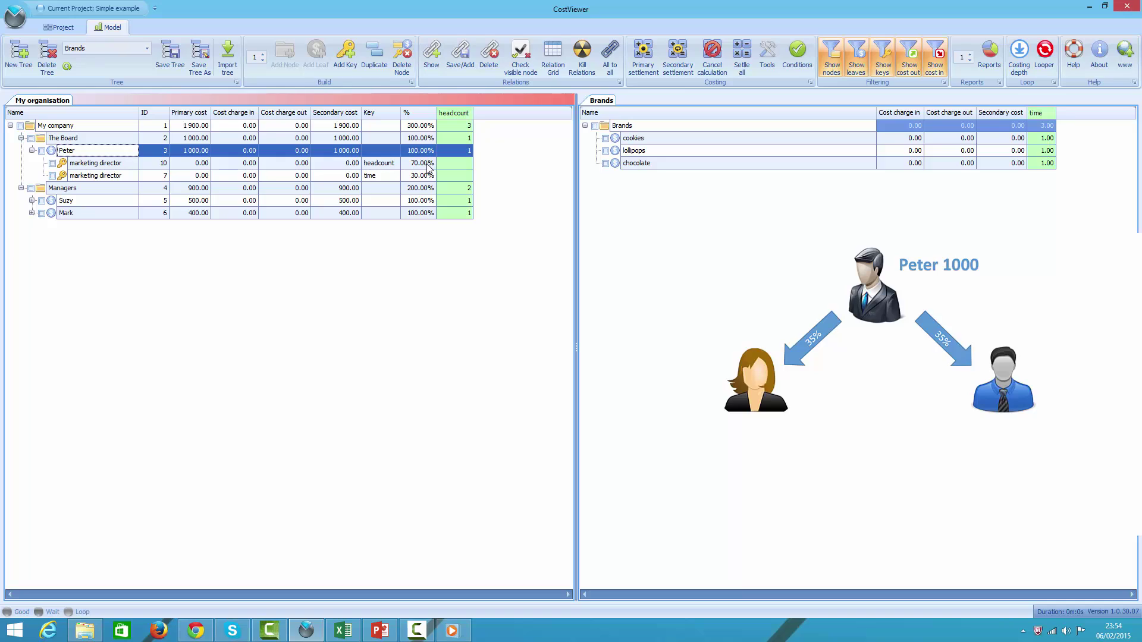
click(406, 166)
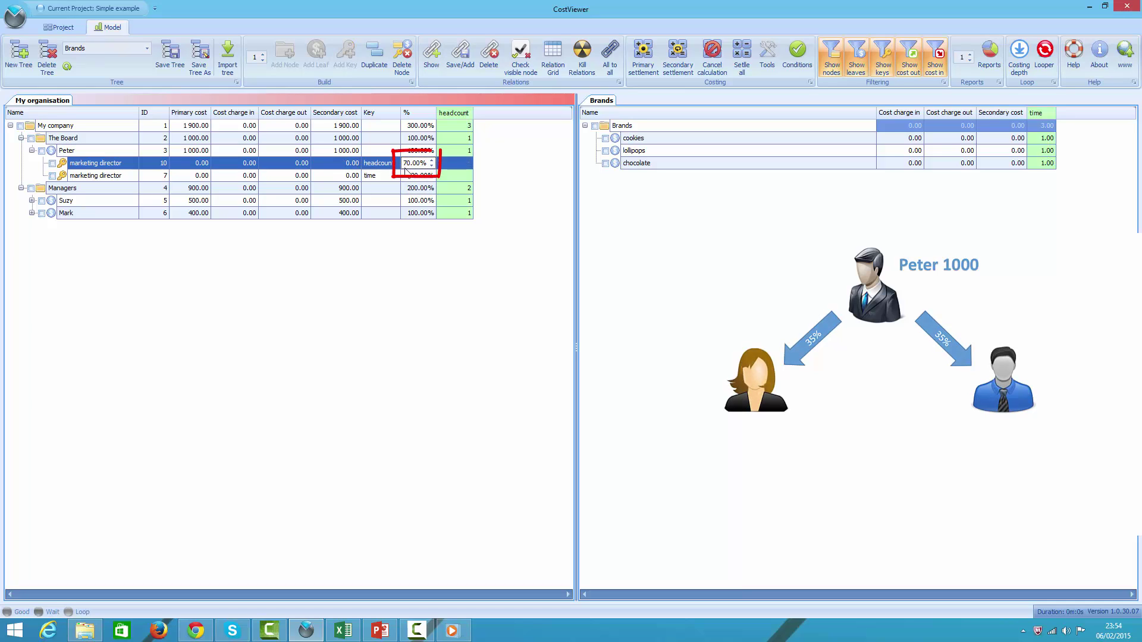
click(32, 201)
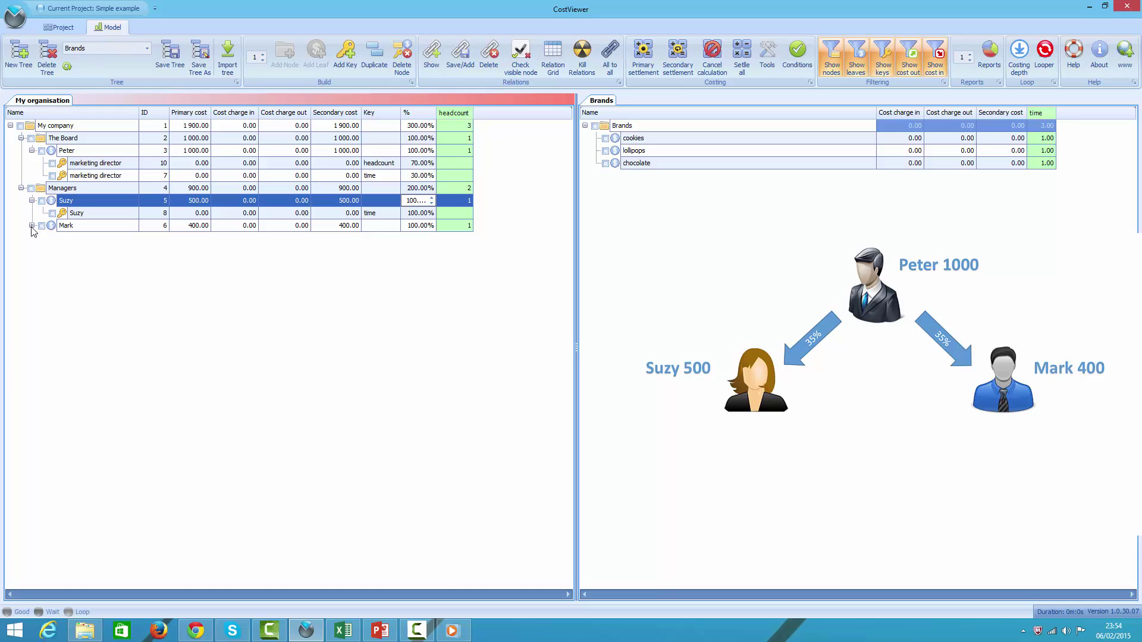
click(32, 226)
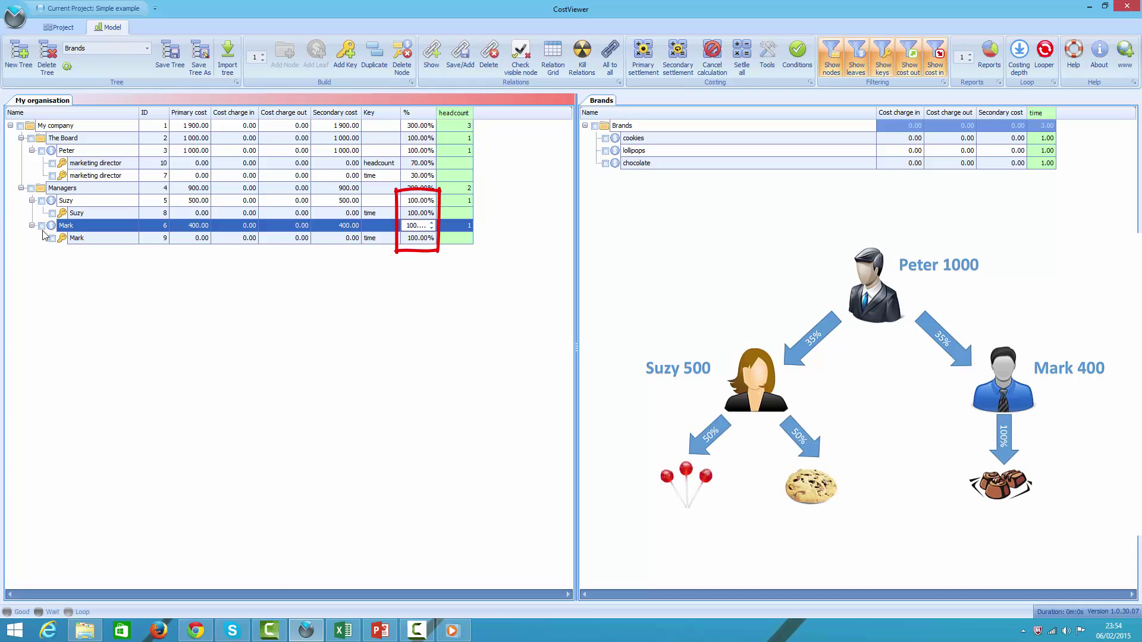
click(424, 214)
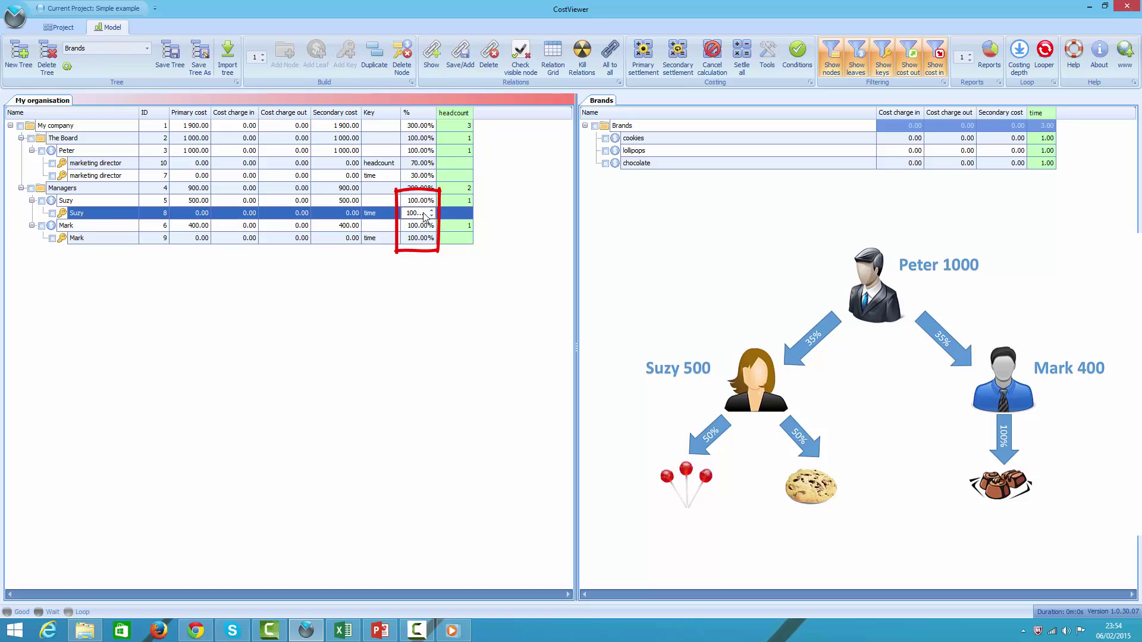
click(416, 240)
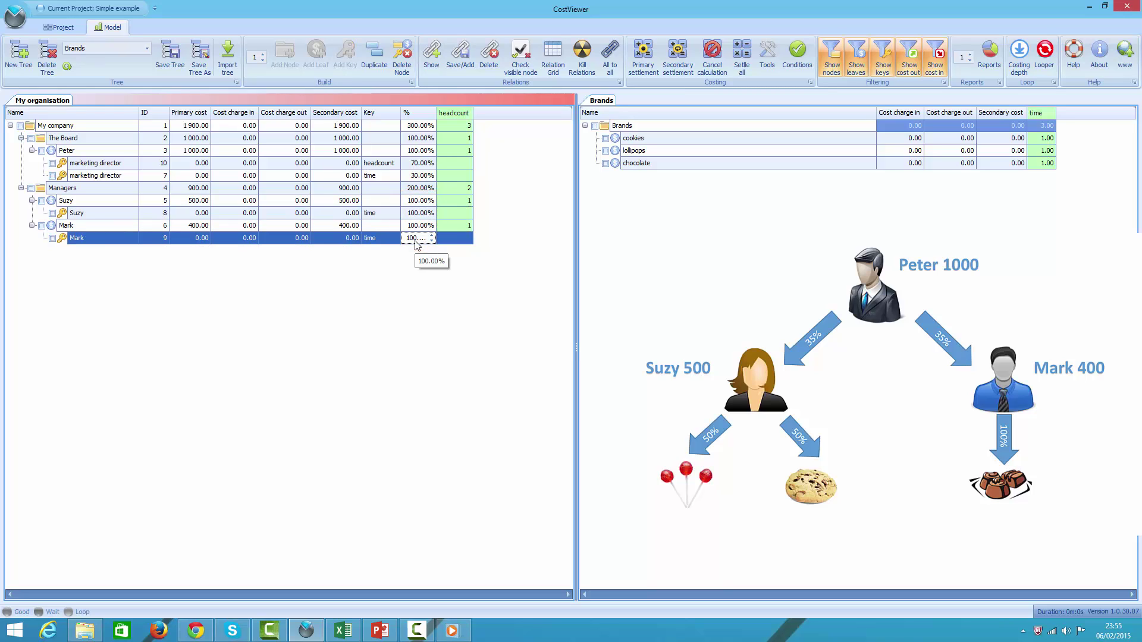
- Show the relations to the brands for each of the two managers and for the marketing director's time key
click(431, 54)
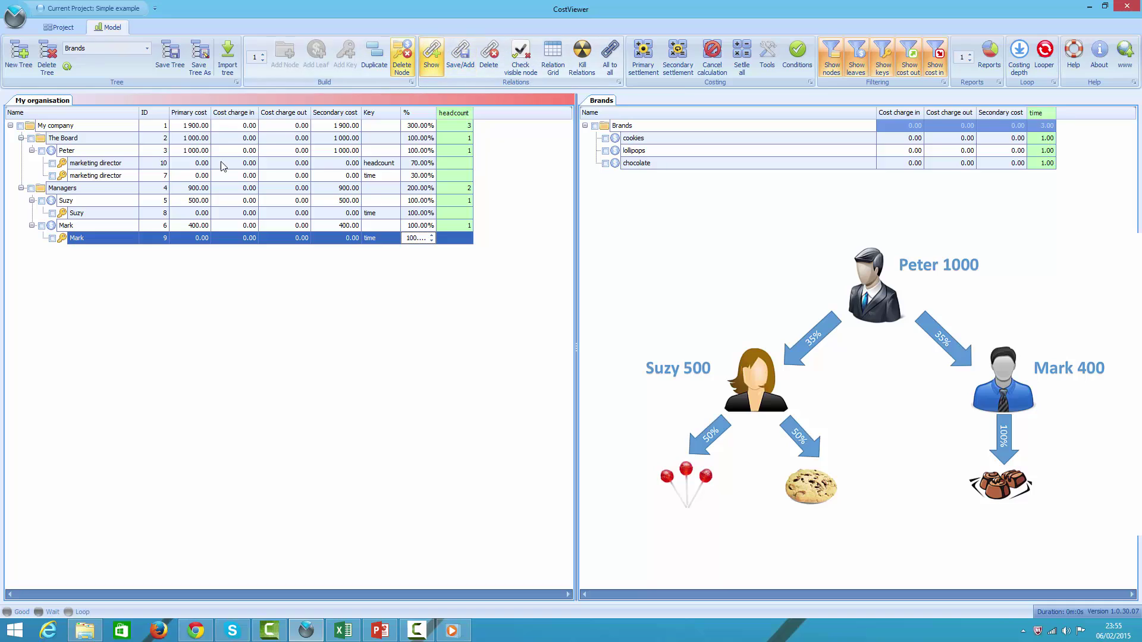
click(42, 200)
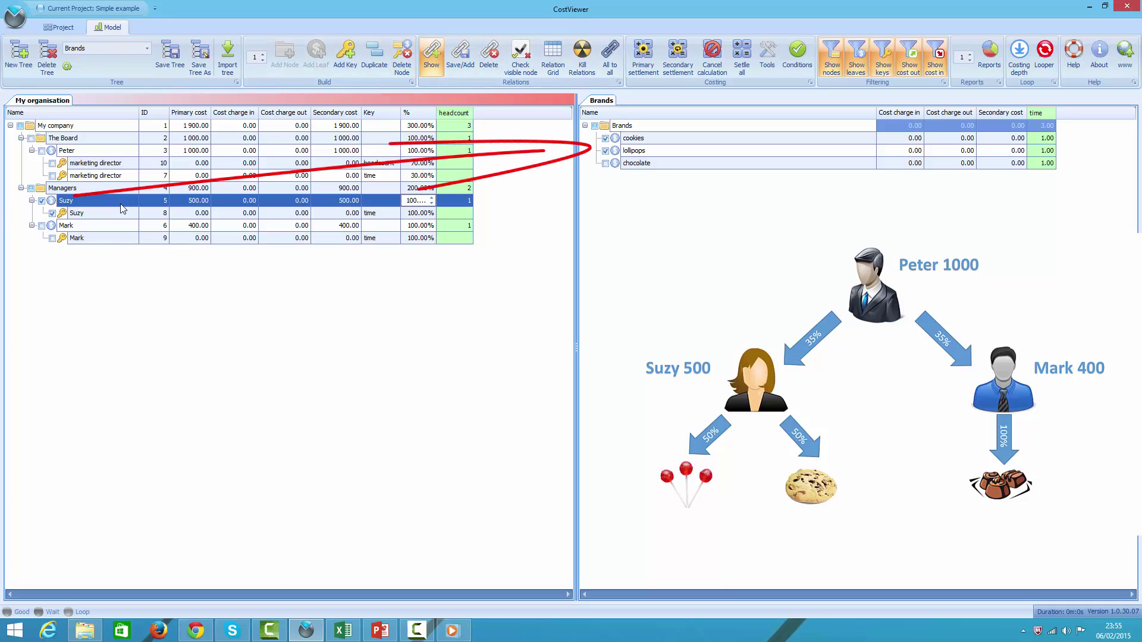
click(42, 200)
click(41, 226)
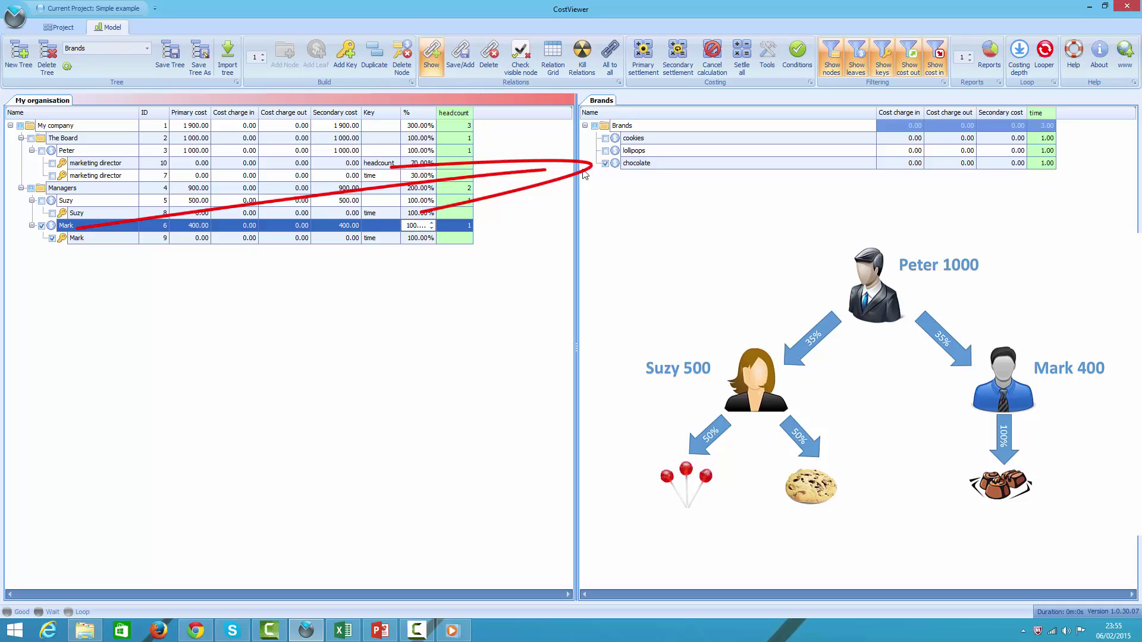
click(53, 176)
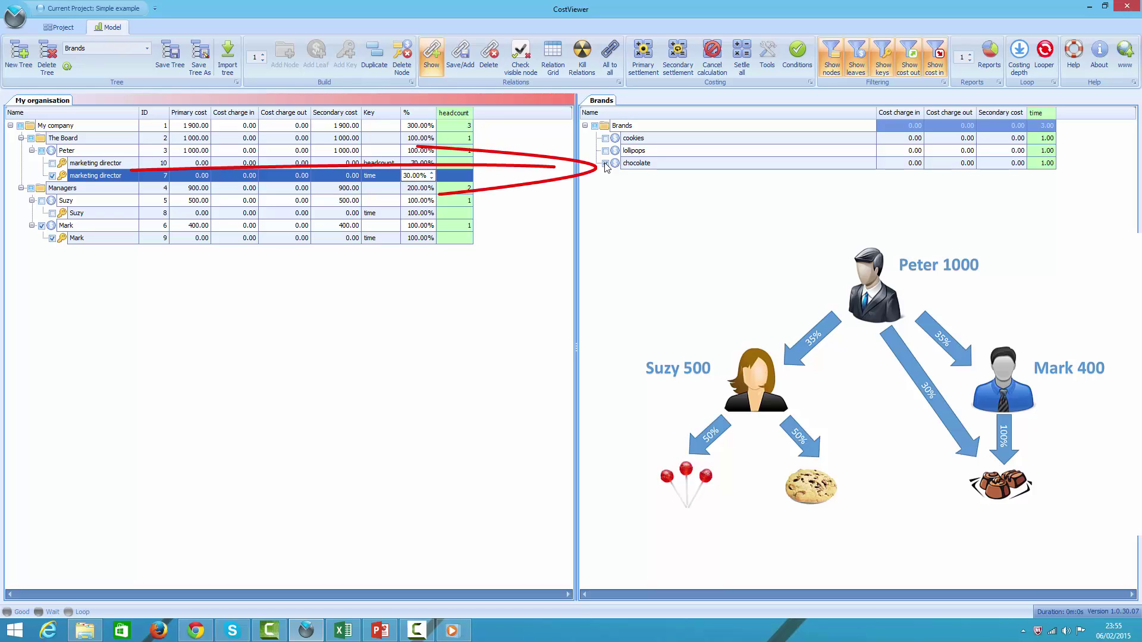
click(605, 164)
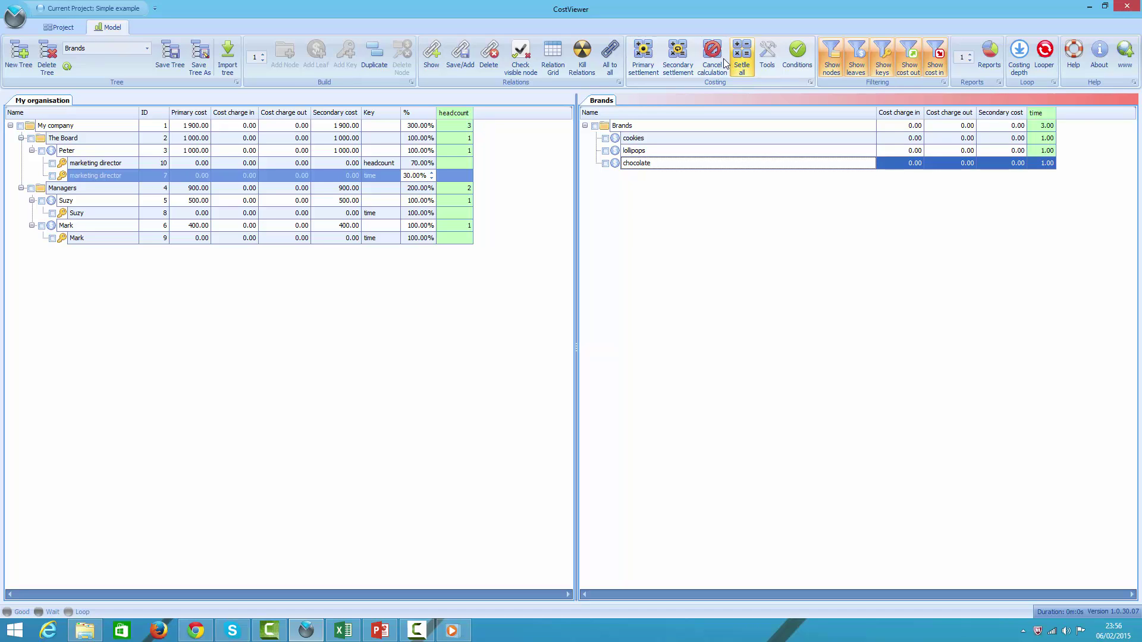
- Run the primary settlement, then fully expand the Brands tree and best-fit all its columns
click(640, 67)
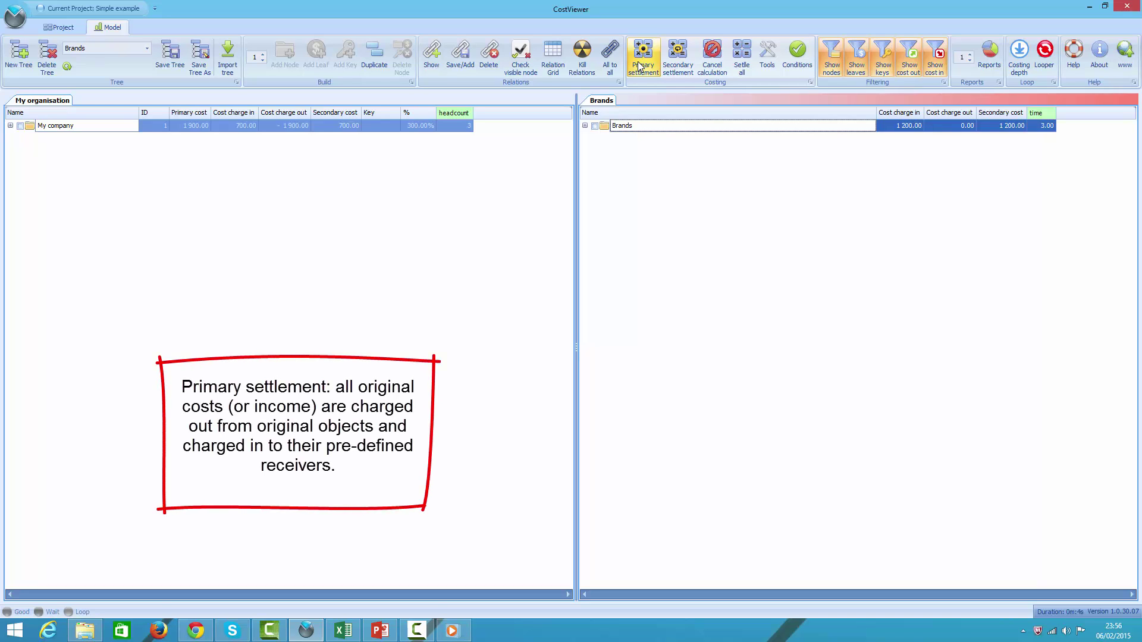
double_click(607, 127)
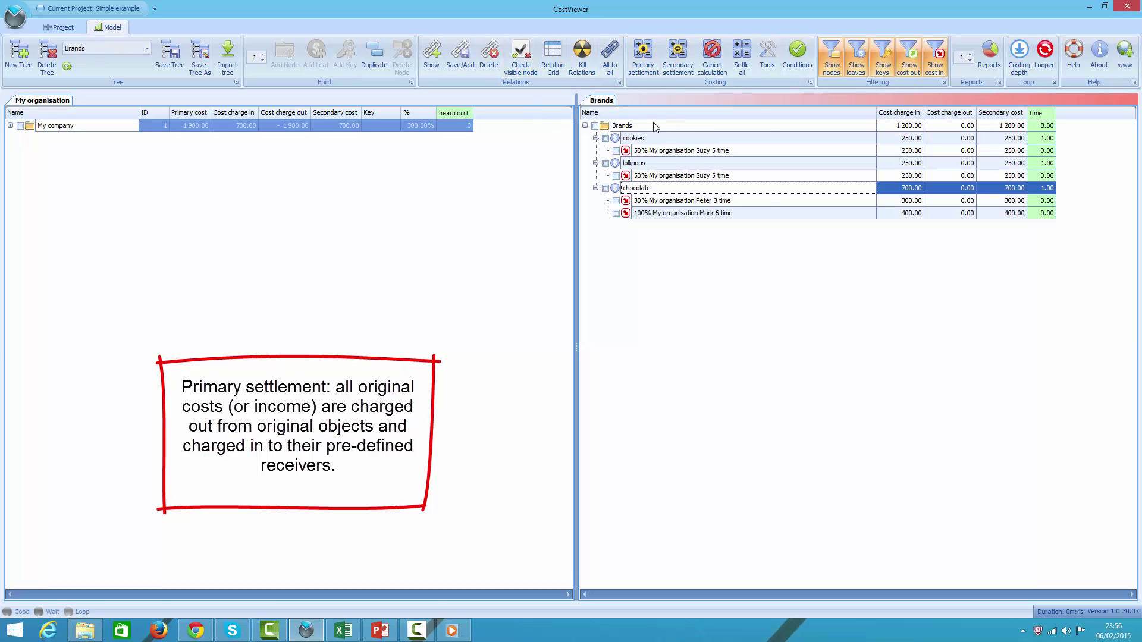
right_click(670, 113)
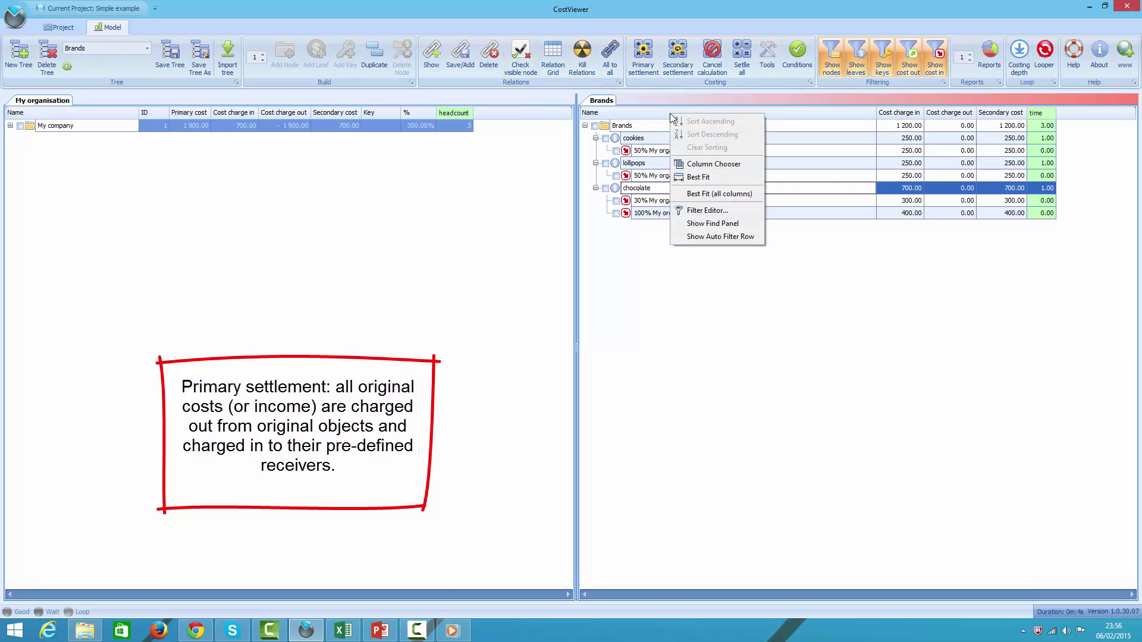
click(685, 194)
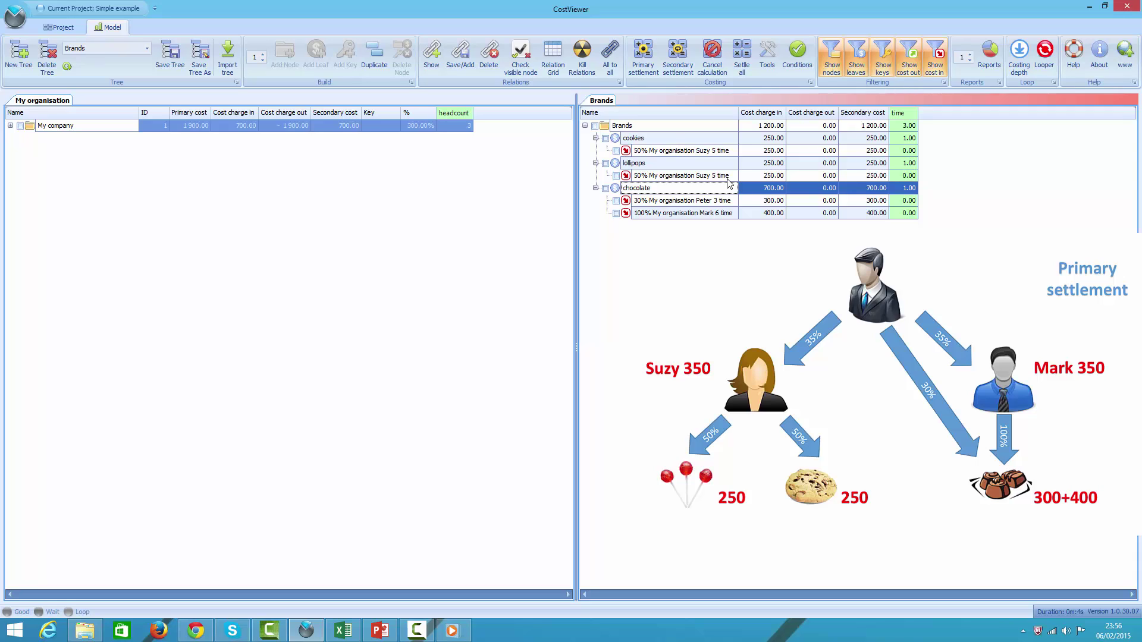
- Examine chocolate's 30% cost item and expand My company down to each person's entries to trace the primary settlement charges
click(730, 203)
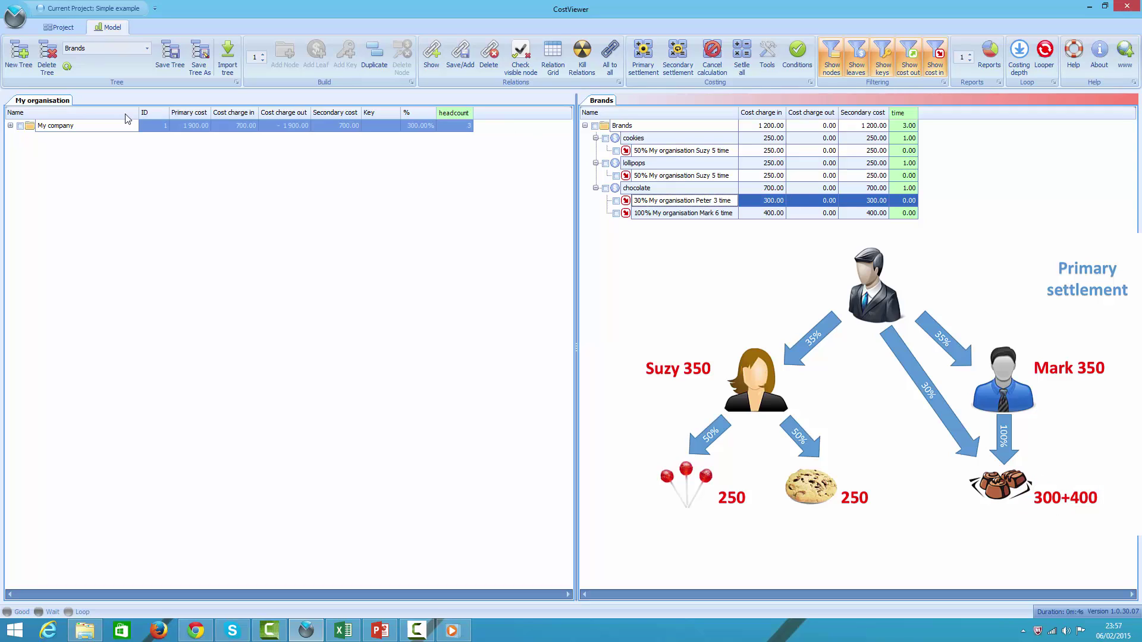
click(10, 126)
click(20, 150)
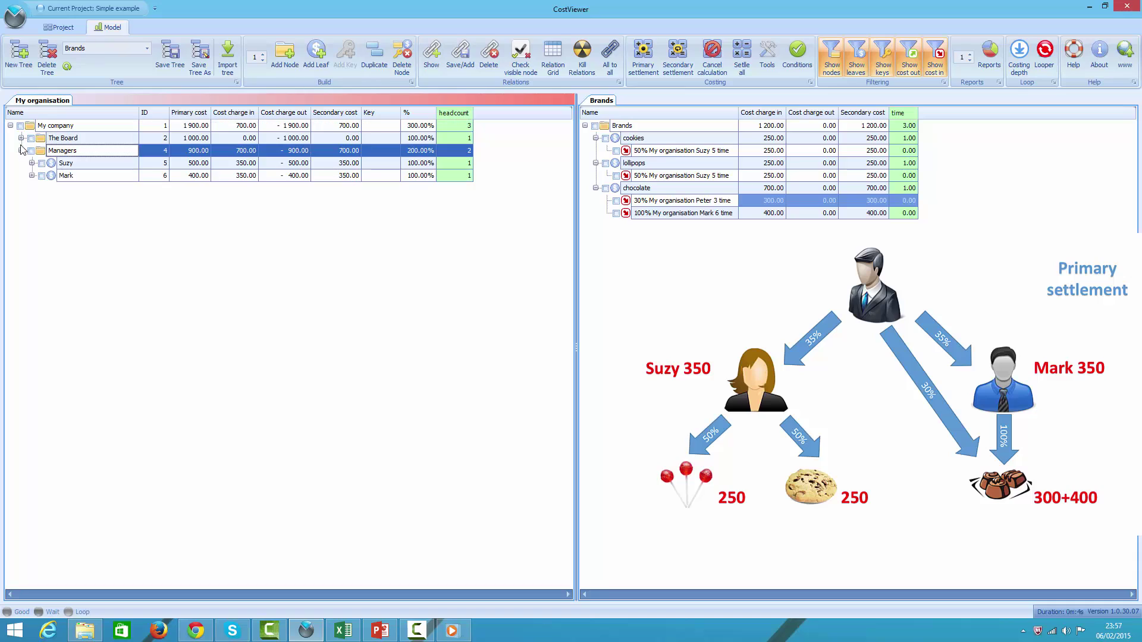
click(21, 138)
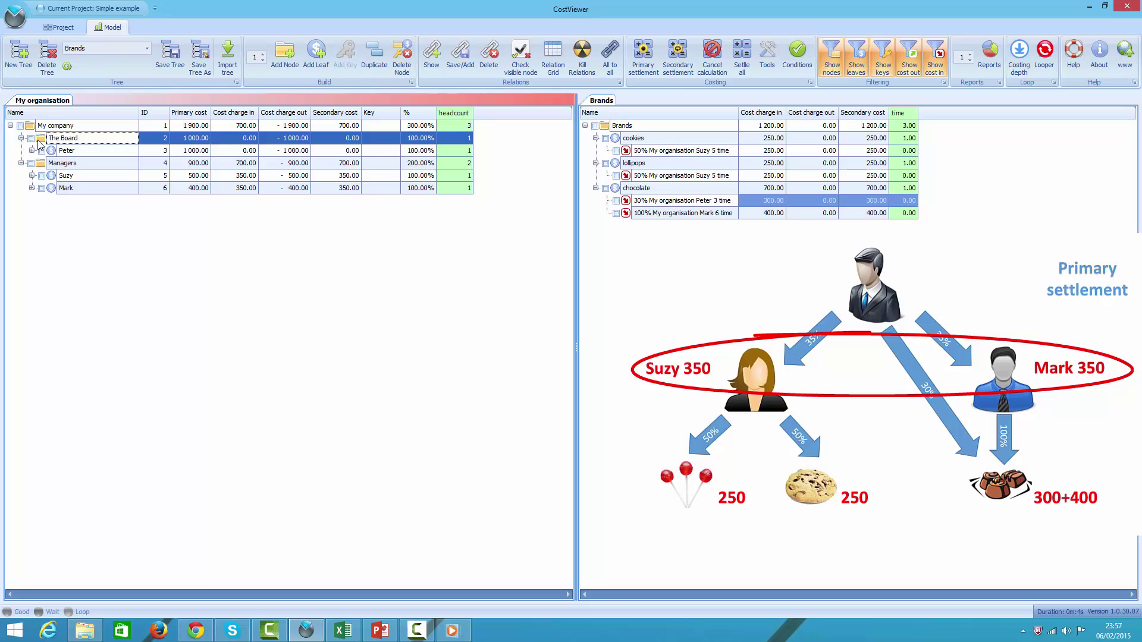
click(32, 150)
click(38, 214)
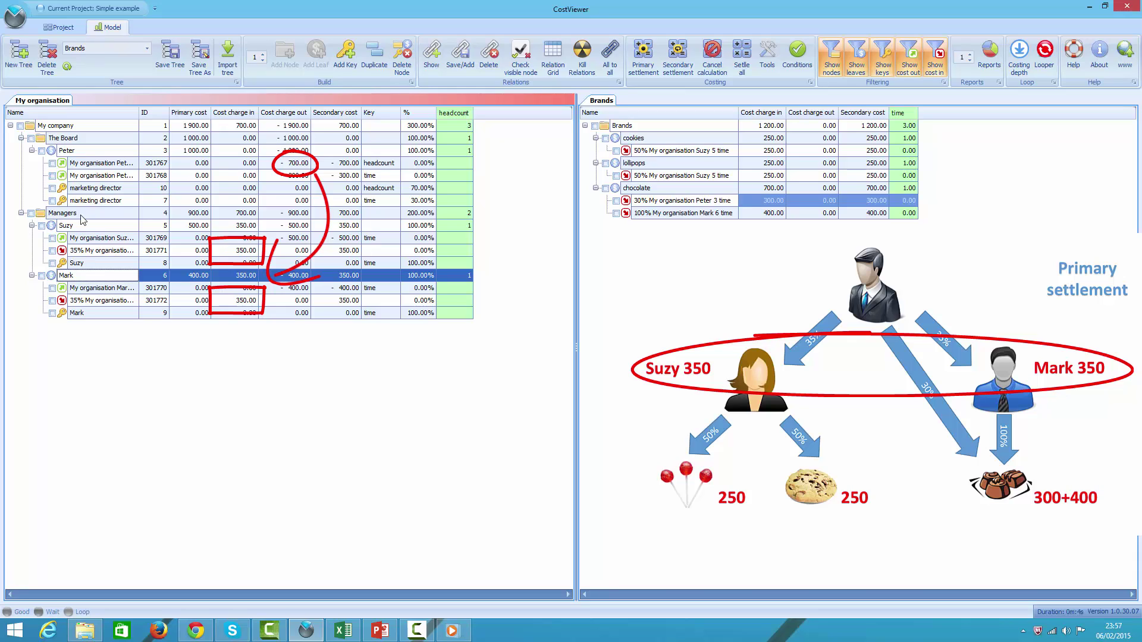
- Run the secondary settlement and narrow the organisation tree's Name column to check My company's secondary cost
click(680, 66)
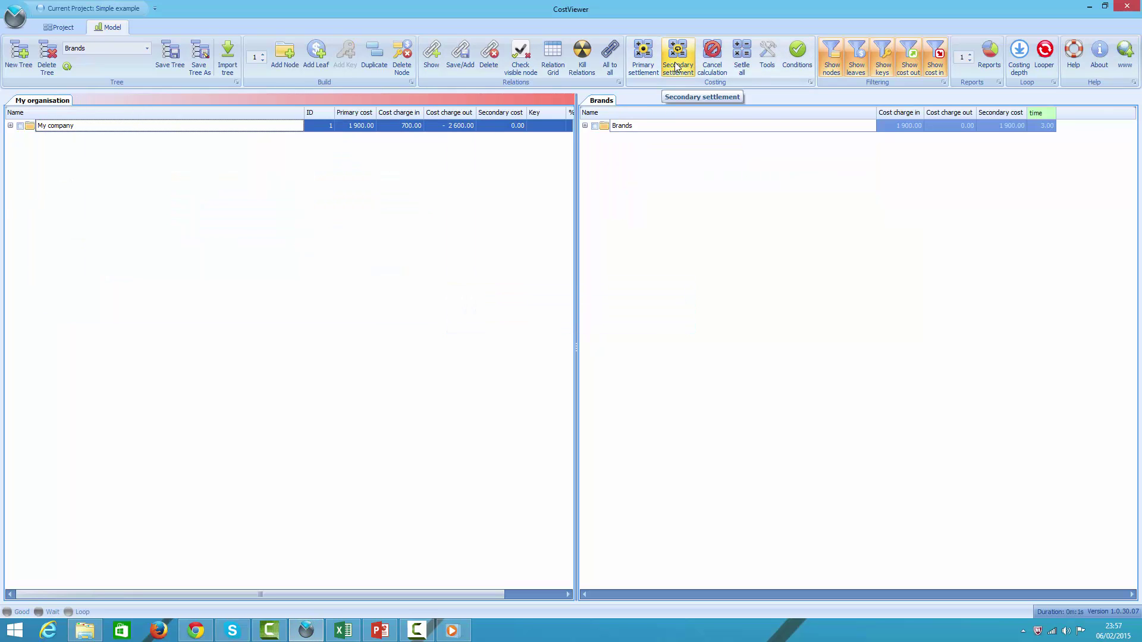
drag(305, 113, 162, 115)
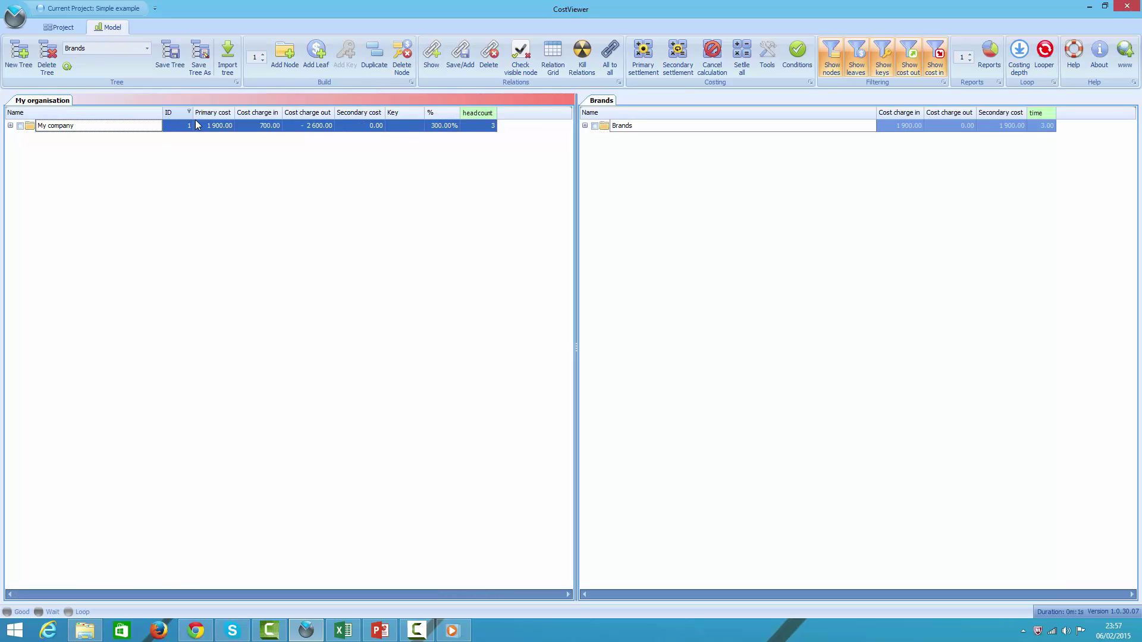
click(351, 128)
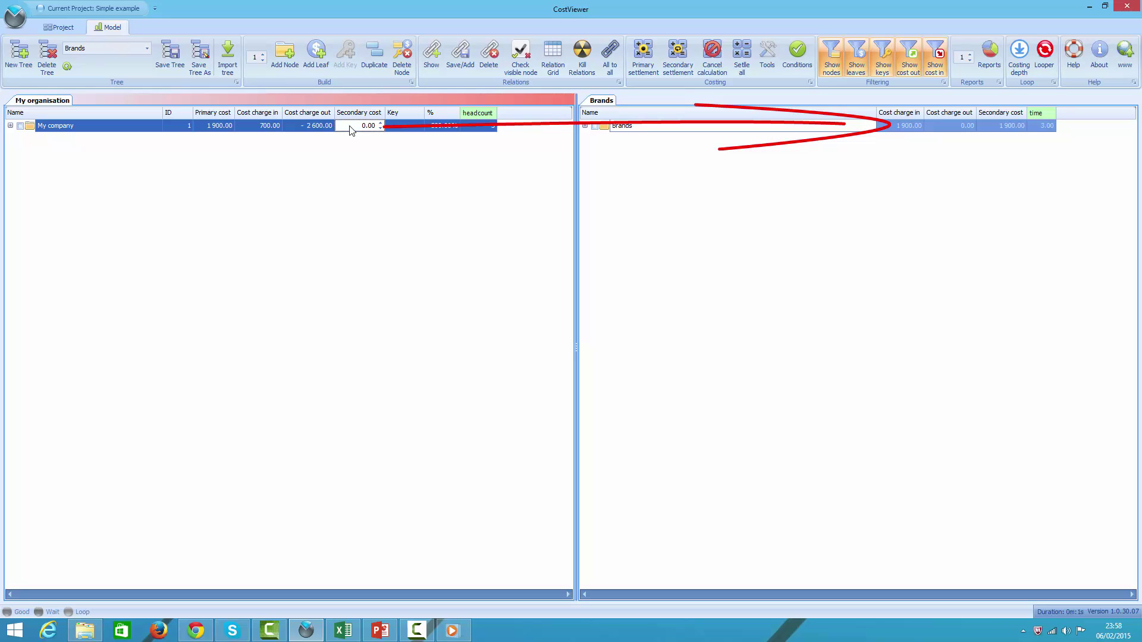
- Expand Brands and its cookies, lollipops and chocolate entries to examine each brand's total cost and cost components
click(585, 126)
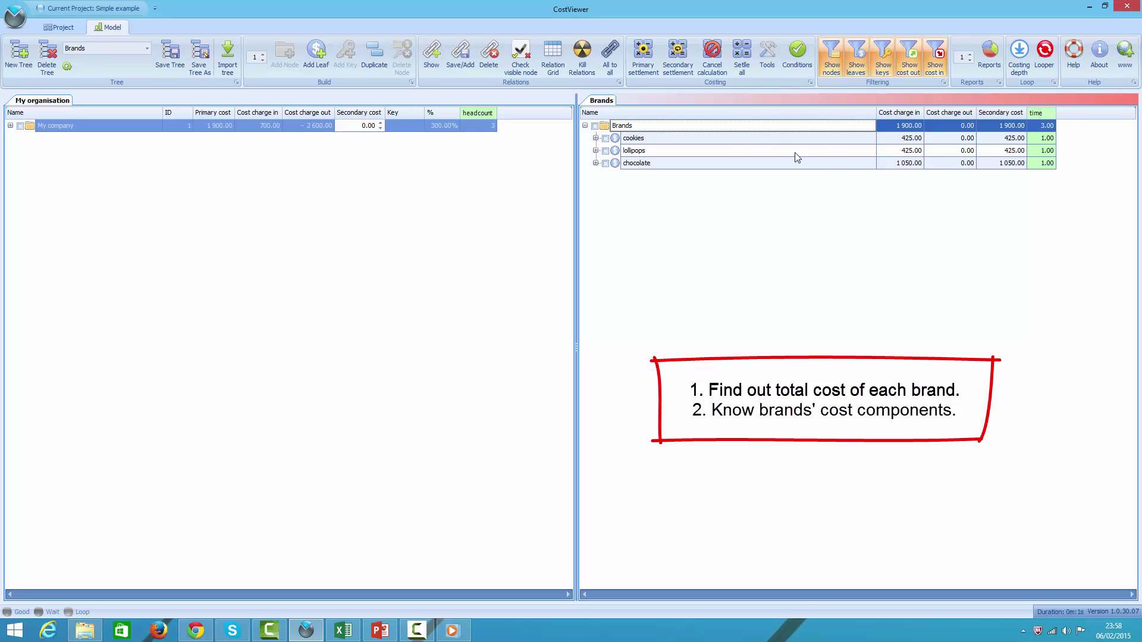
click(595, 138)
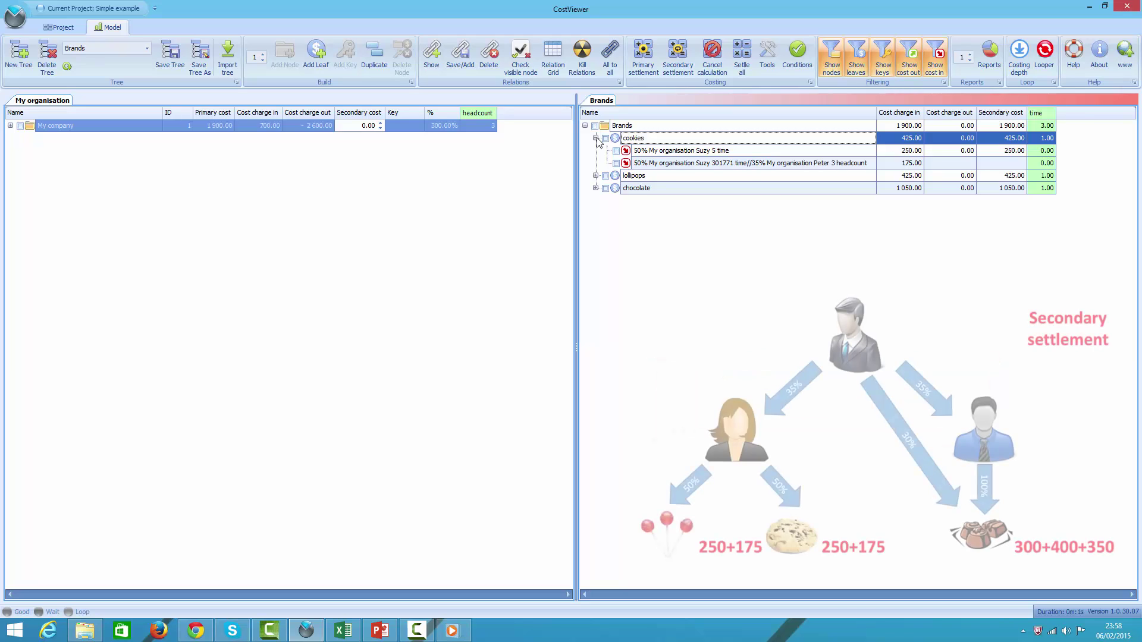
click(641, 167)
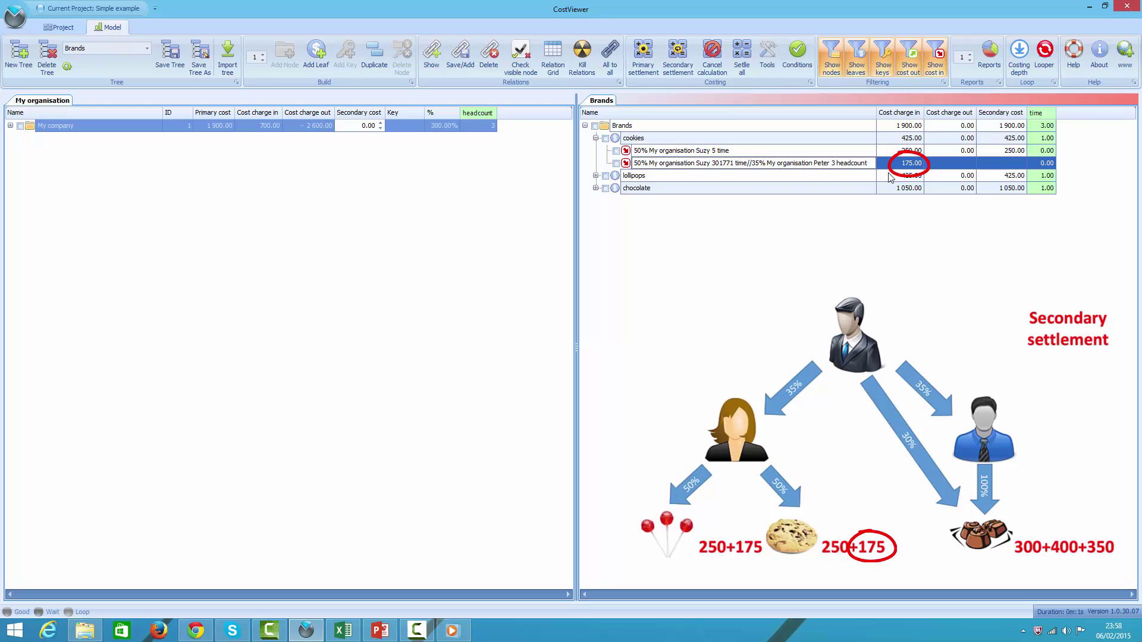
click(595, 176)
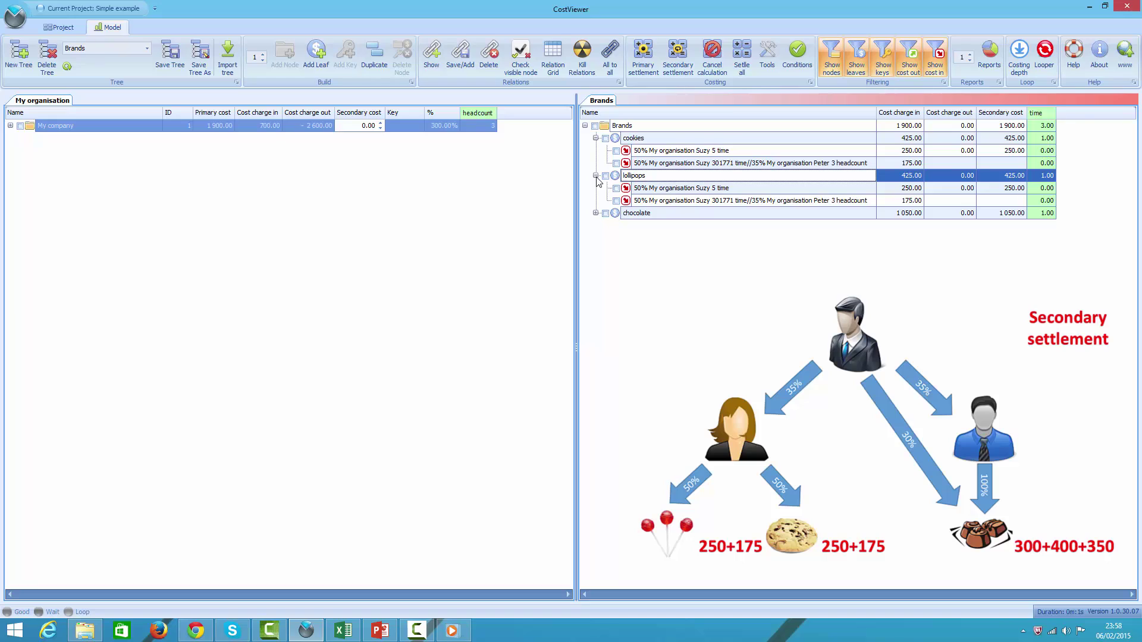
click(595, 213)
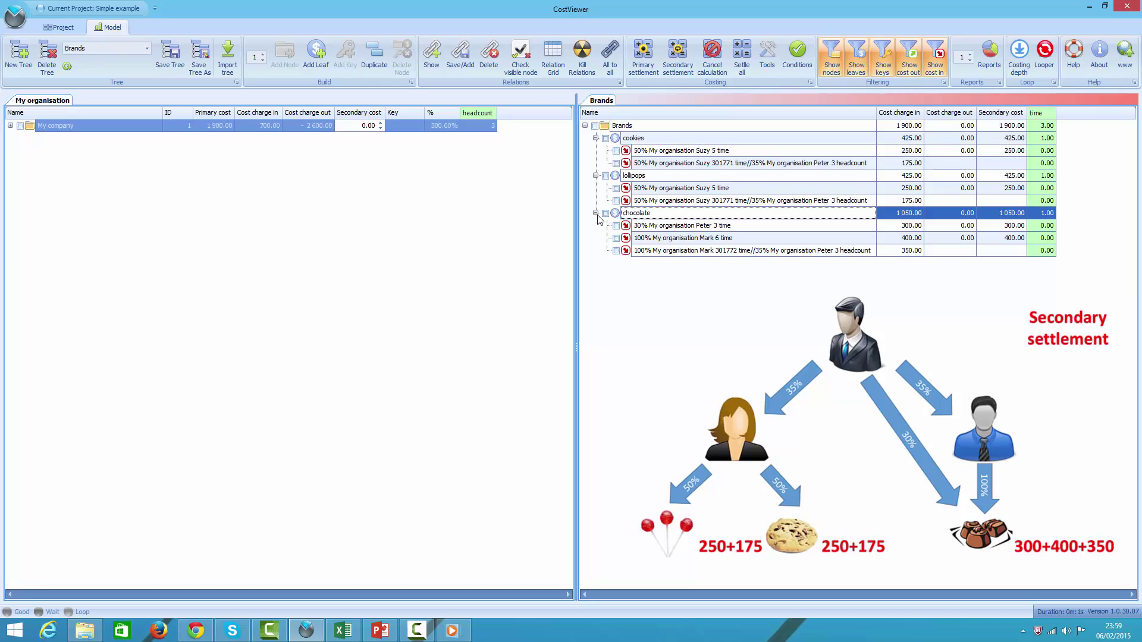
- Show the auto filter row in the Brands tree and filter the Name column by the board member's first name
right_click(652, 114)
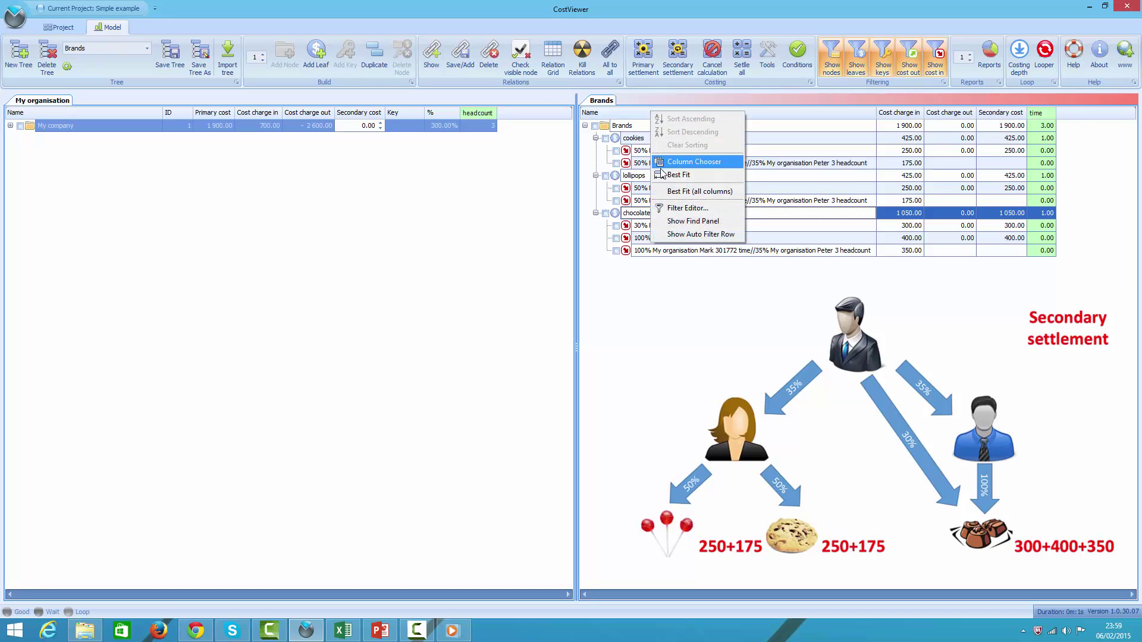
click(671, 235)
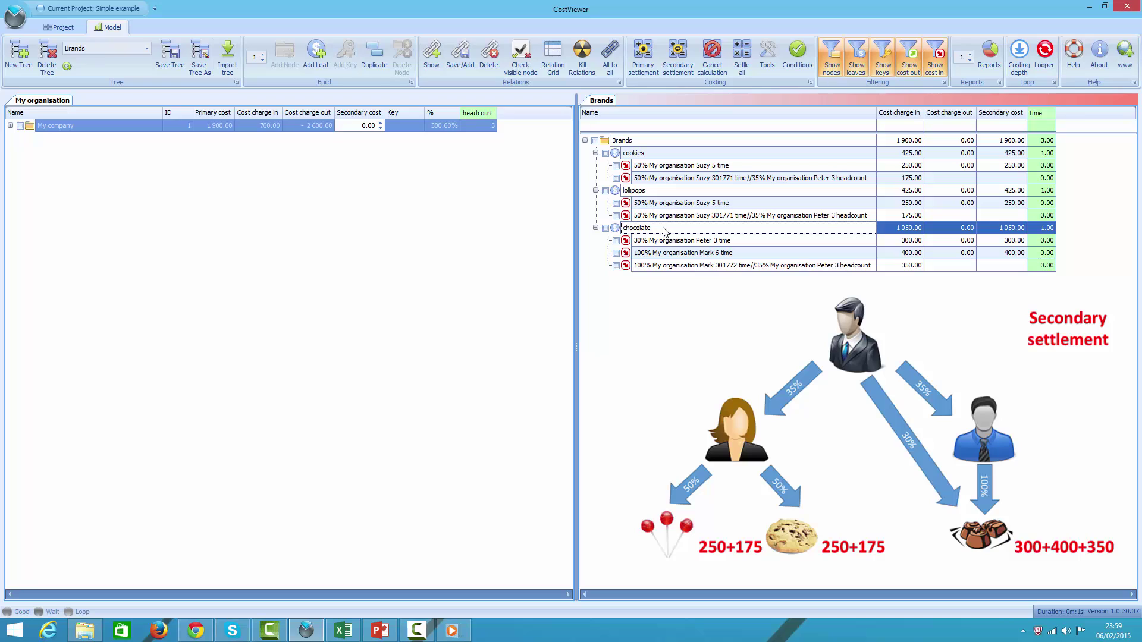
click(628, 129)
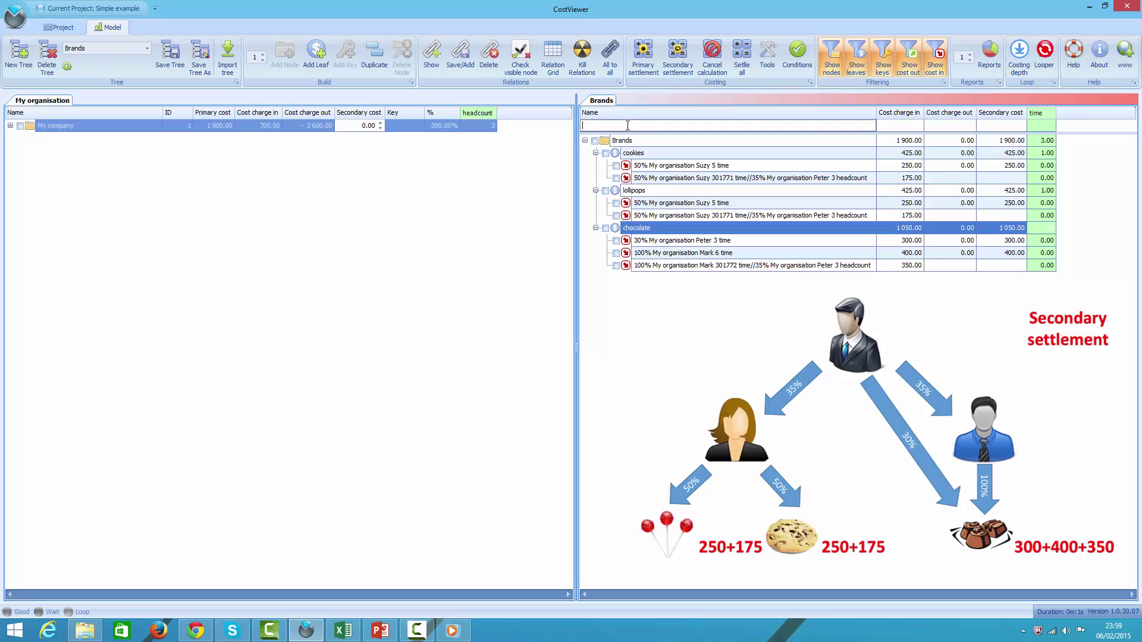
text(Peter)
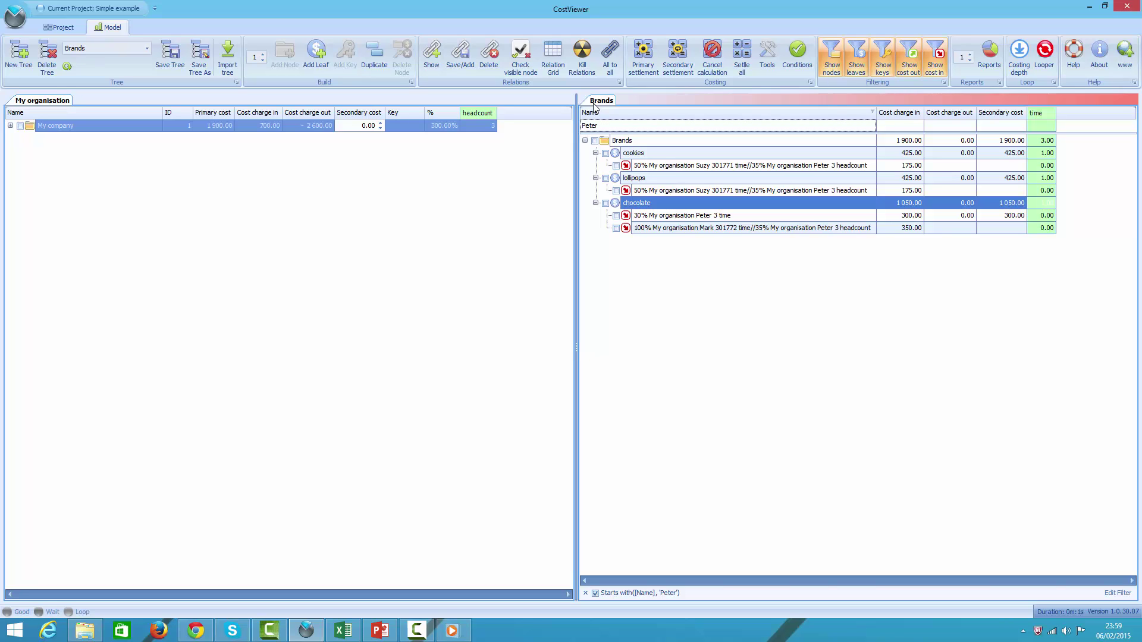
- Filter the Brands tree's Name column by each of the two managers' first names in turn to examine their cost items
click(603, 125)
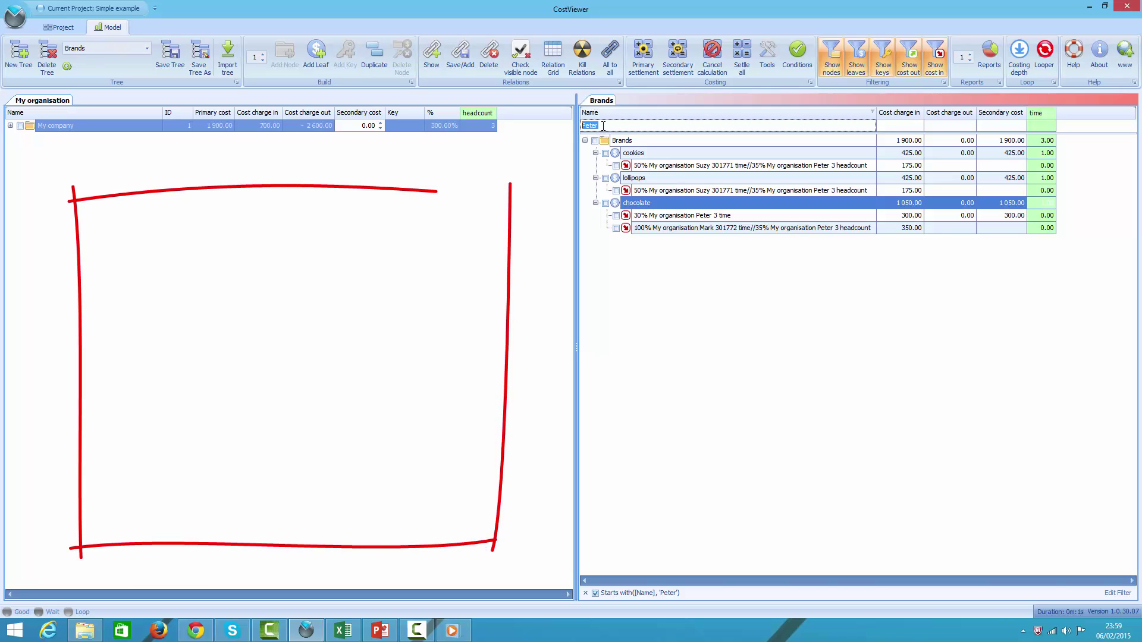
text(Mark)
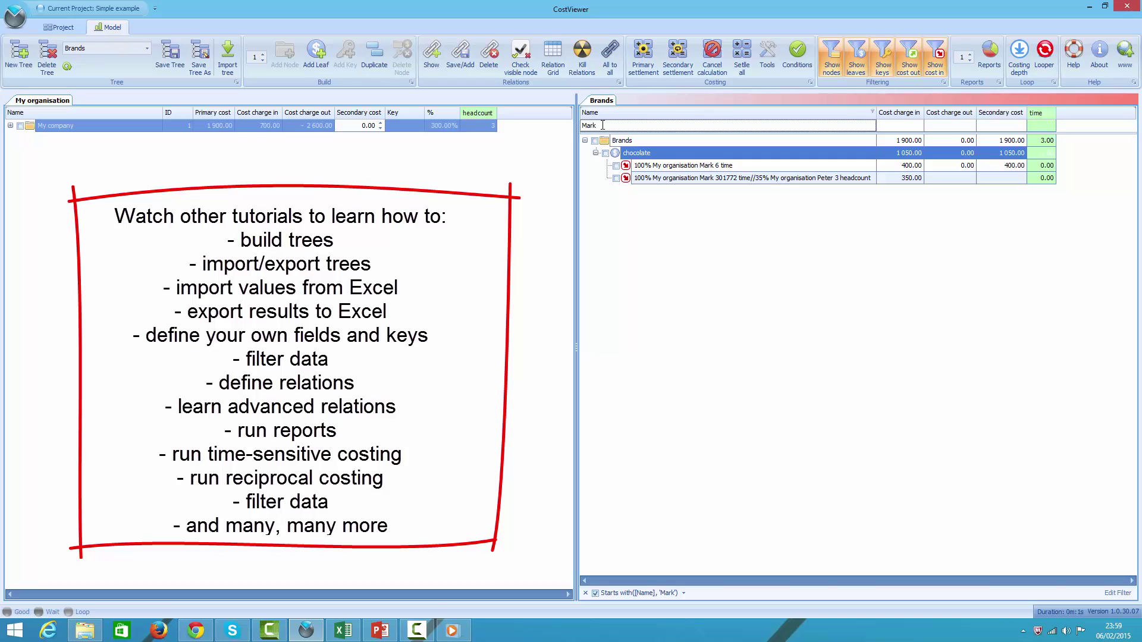
key(BackSpace)
key(BackSpace)
key(BackSpace)
text(Suzy)
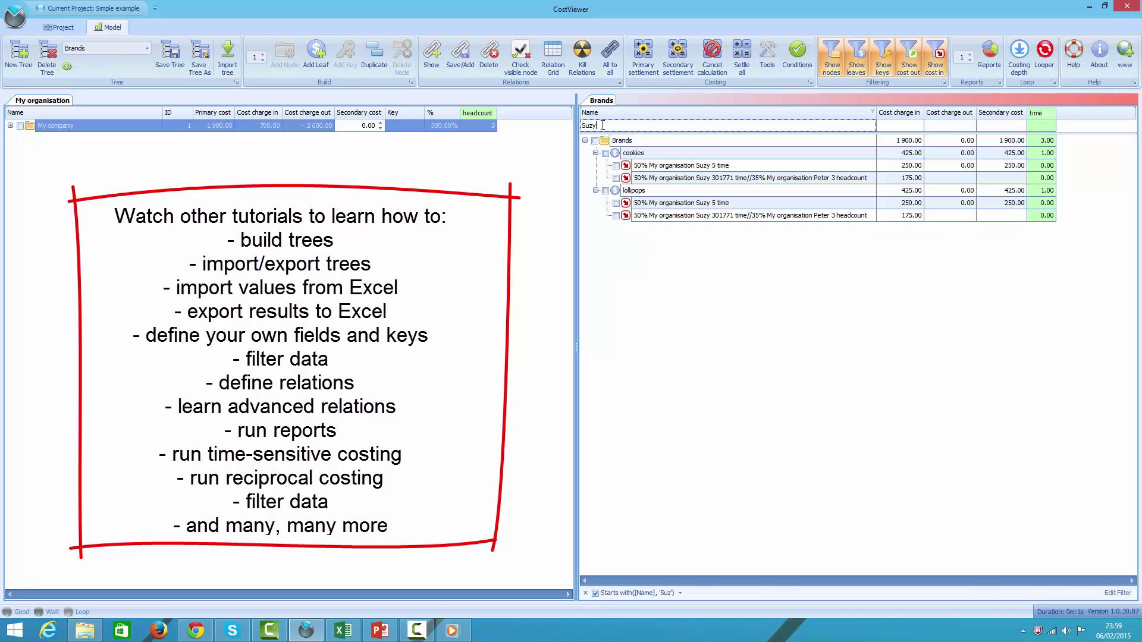
- Clear the Name filter in the Brands tree and hide the auto filter row
click(602, 125)
key(BackSpace)
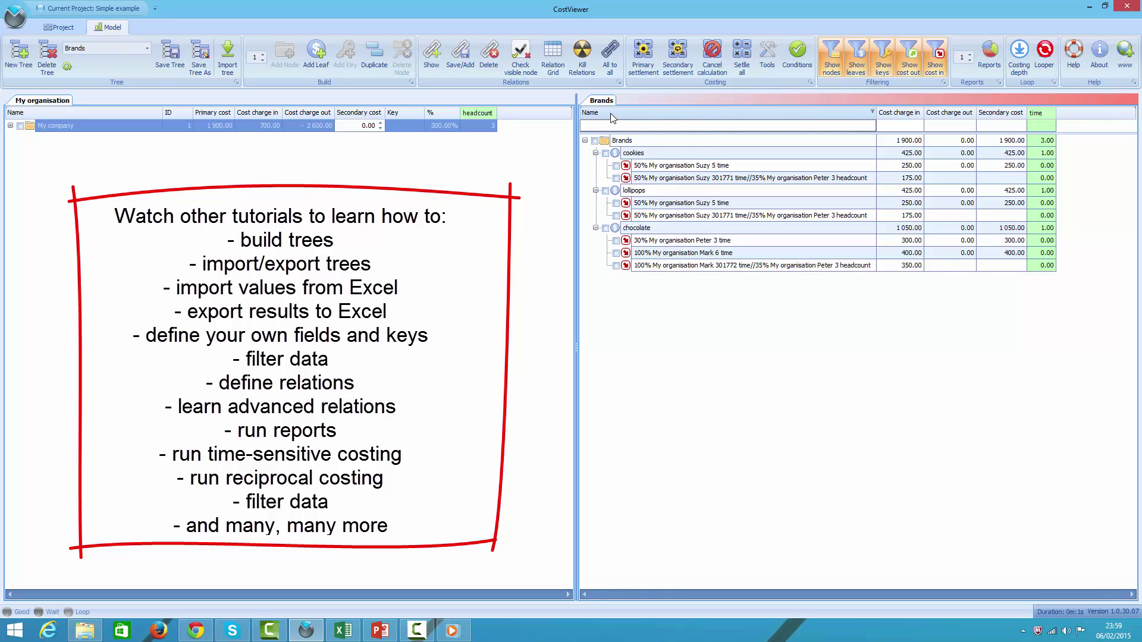
right_click(612, 118)
click(659, 236)
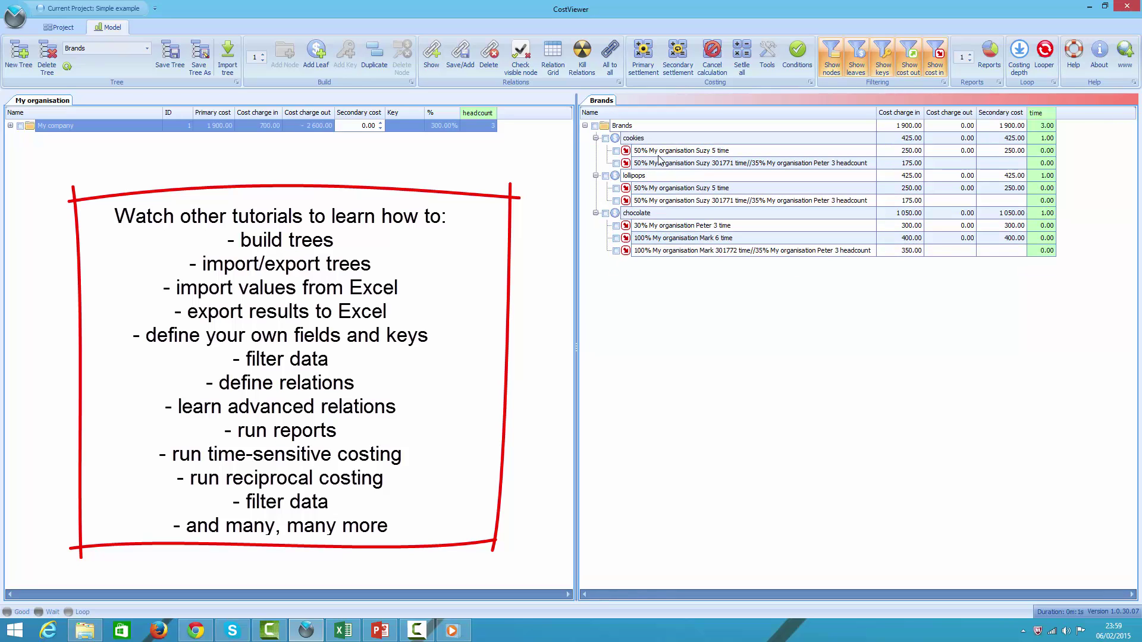
- Select the first cost item under cookies and expand My company to examine the board and manager entries
click(662, 152)
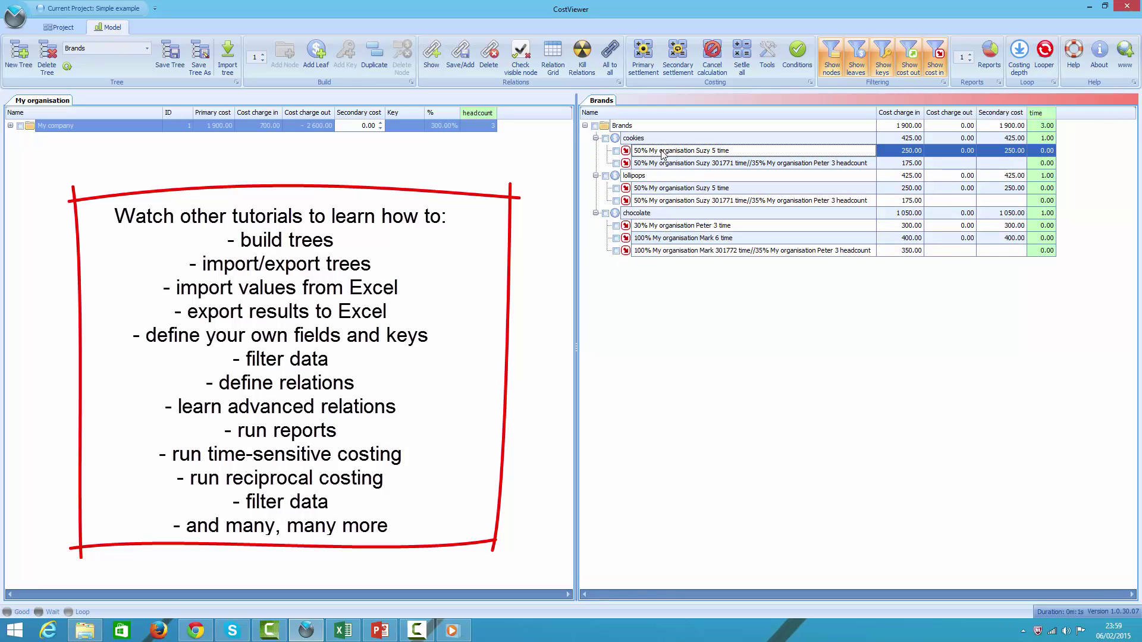
click(33, 127)
double_click(31, 129)
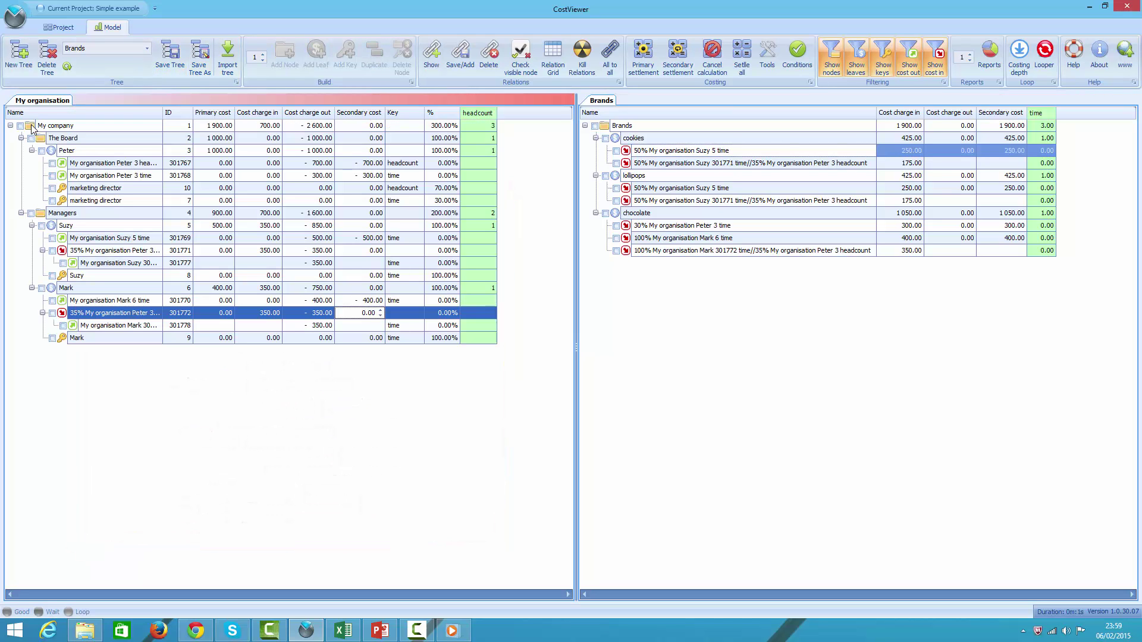